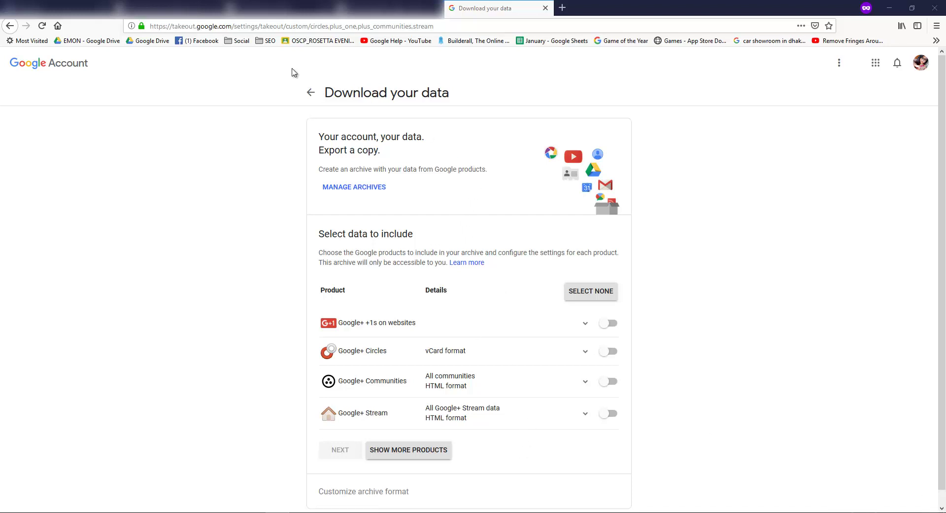
# Deselect all four Google+ products, then include only Google+ Circles (vCard) in the export.
pyautogui.moveTo(434, 26); pyautogui.dragTo(158, 57)
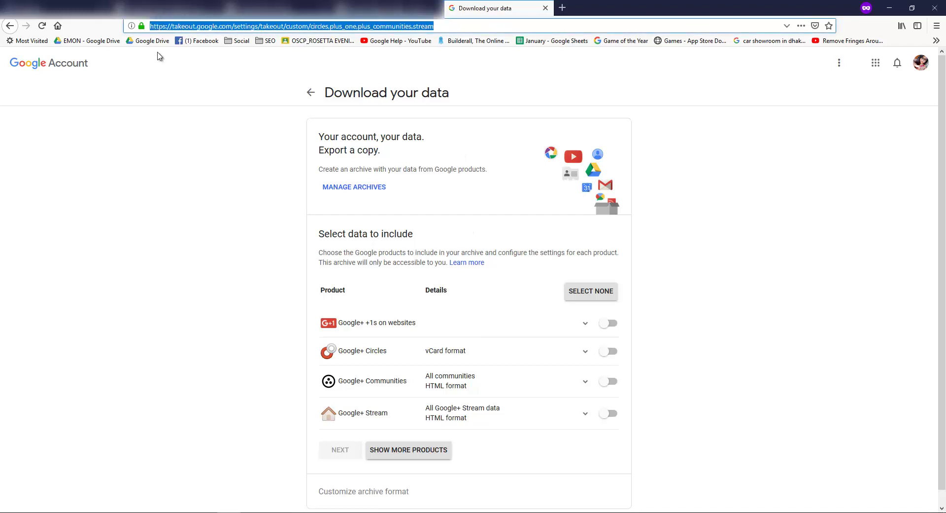
pyautogui.click(221, 184)
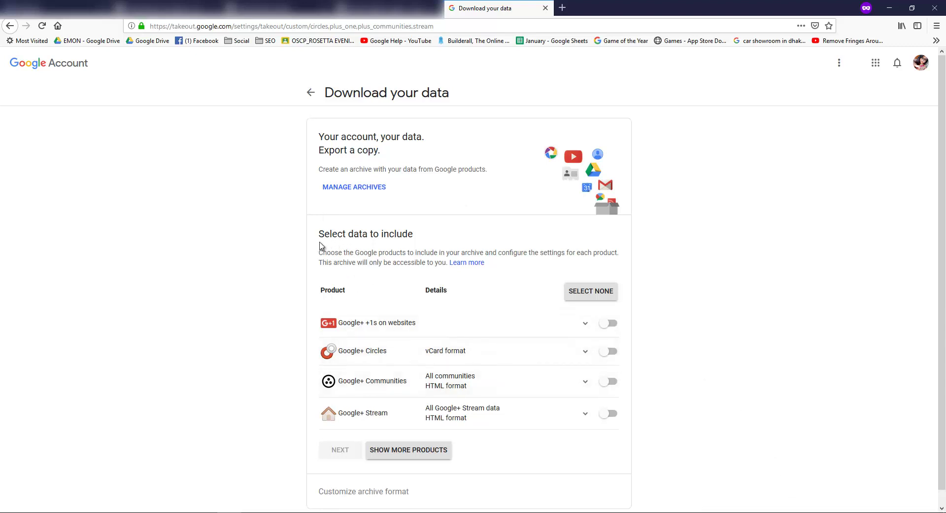
pyautogui.moveTo(318, 230); pyautogui.dragTo(439, 244)
pyautogui.click(392, 290)
pyautogui.scroll(-1, 270, 299)
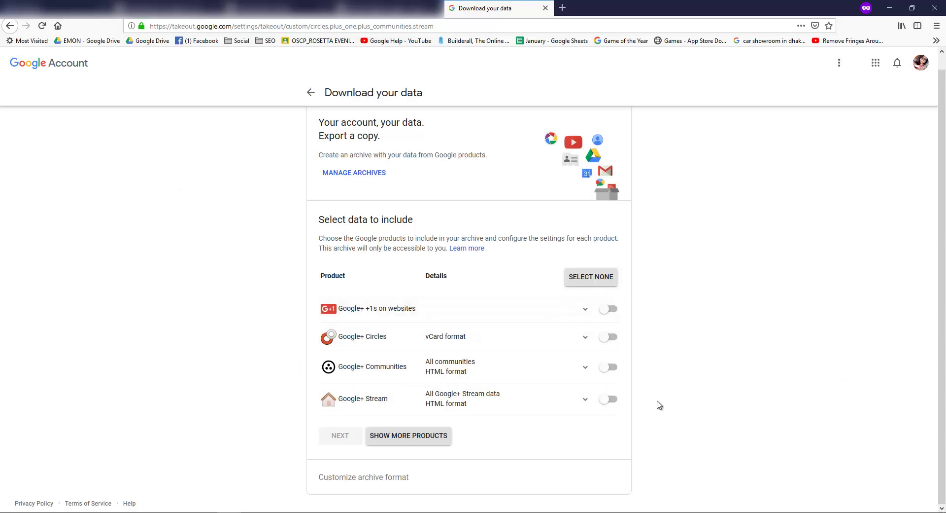
pyautogui.click(591, 285)
pyautogui.click(600, 284)
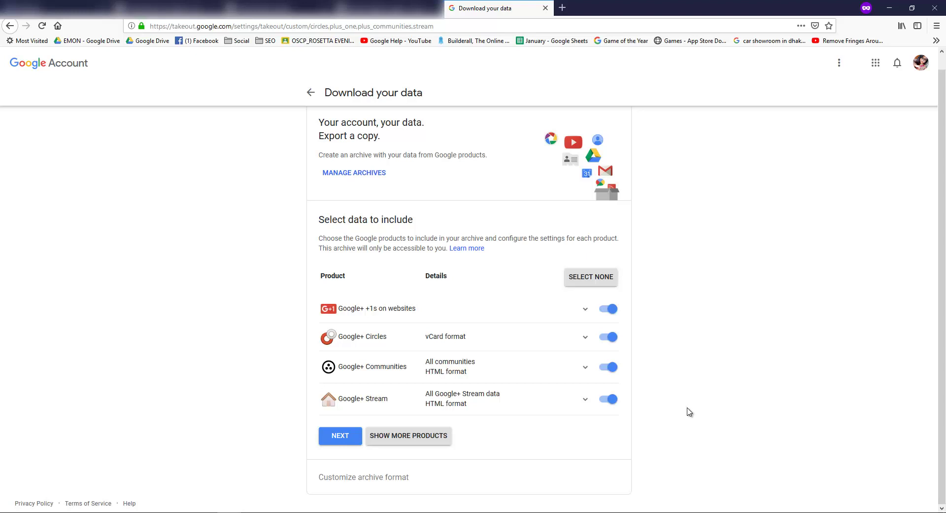
pyautogui.click(586, 279)
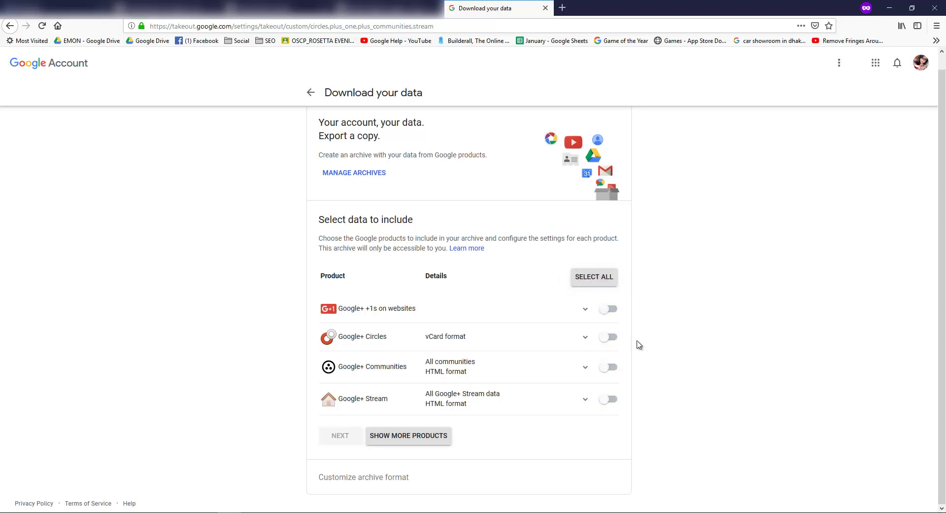
pyautogui.click(606, 338)
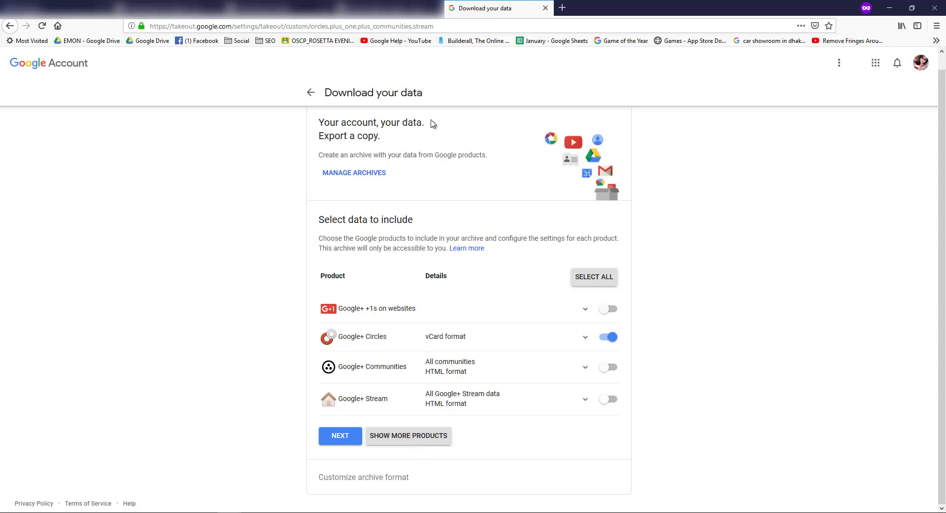
# Continue to the archive format settings and set the file type to .tgz.
pyautogui.click(356, 441)
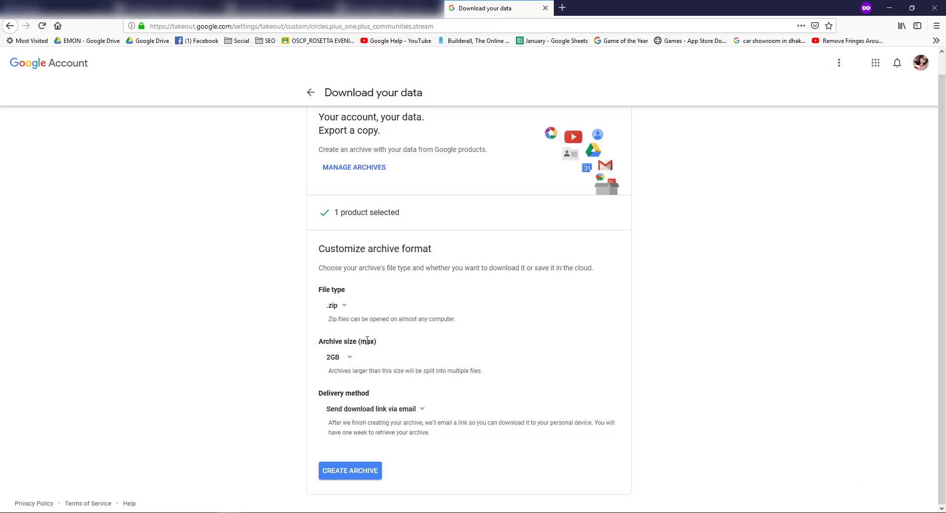
pyautogui.moveTo(330, 269); pyautogui.dragTo(535, 309)
pyautogui.click(538, 306)
pyautogui.click(348, 307)
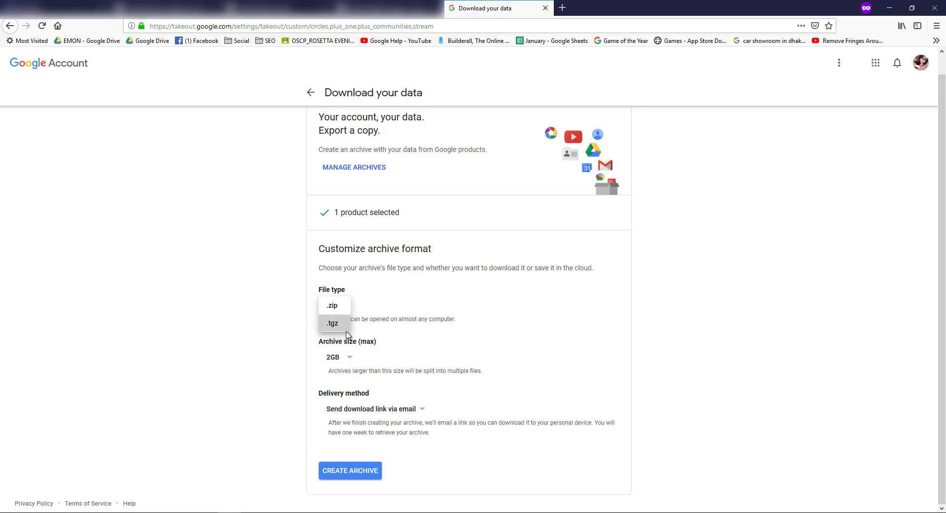
pyautogui.click(339, 328)
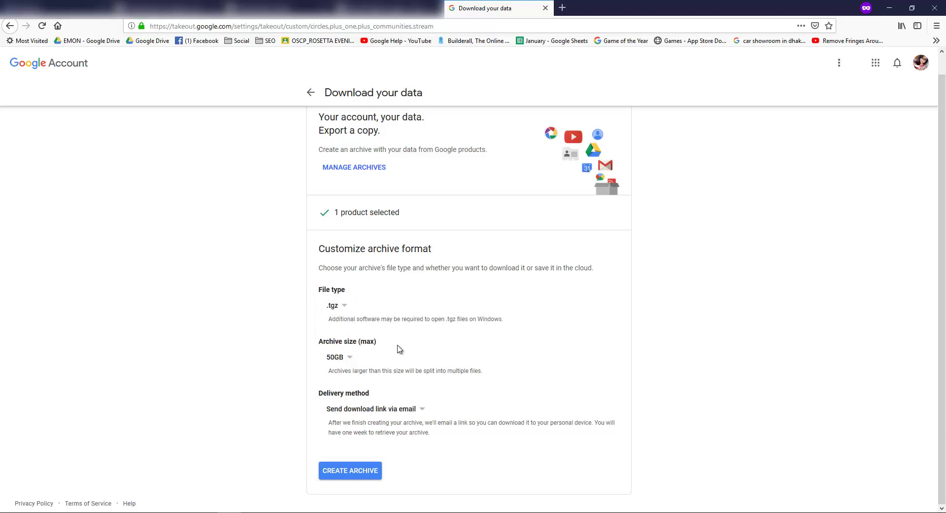
# Keep the maximum archive size at 50GB.
pyautogui.click(337, 356)
pyautogui.click(313, 328)
pyautogui.moveTo(317, 338); pyautogui.dragTo(417, 348)
pyautogui.click(409, 353)
pyautogui.click(347, 362)
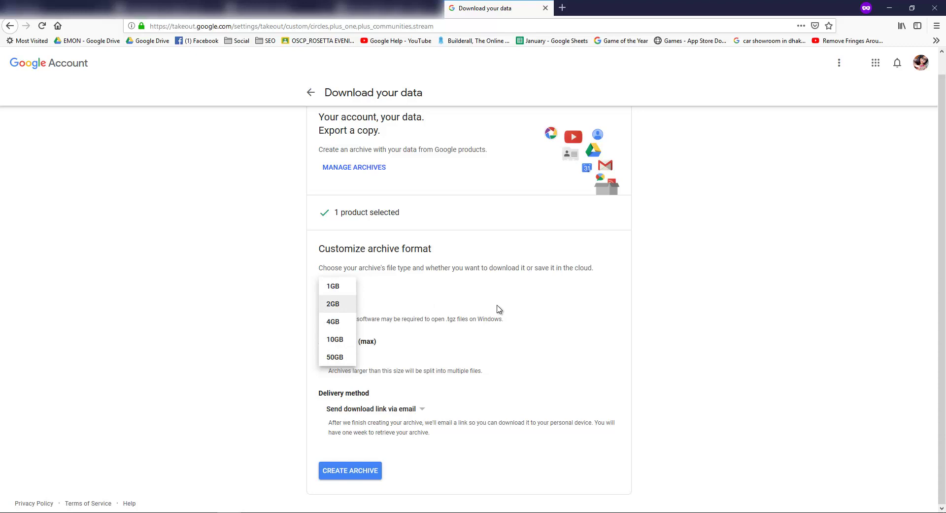
pyautogui.click(195, 336)
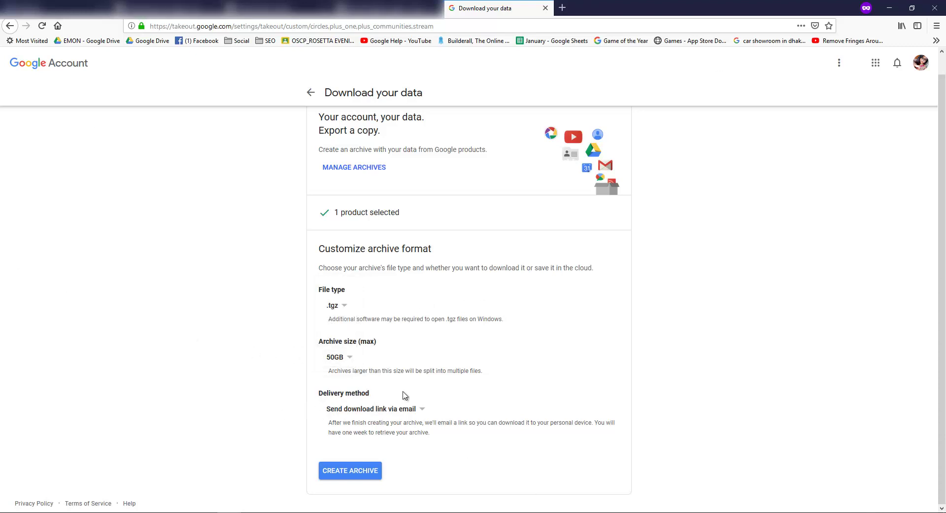
# Set the delivery method to Add to Dropbox.
pyautogui.click(424, 410)
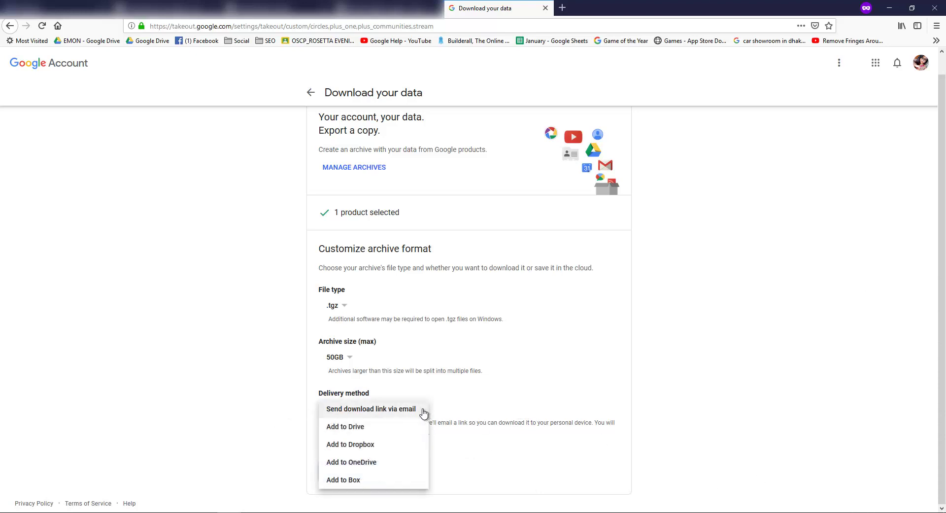
pyautogui.click(392, 450)
pyautogui.scroll(-1, 306, 424)
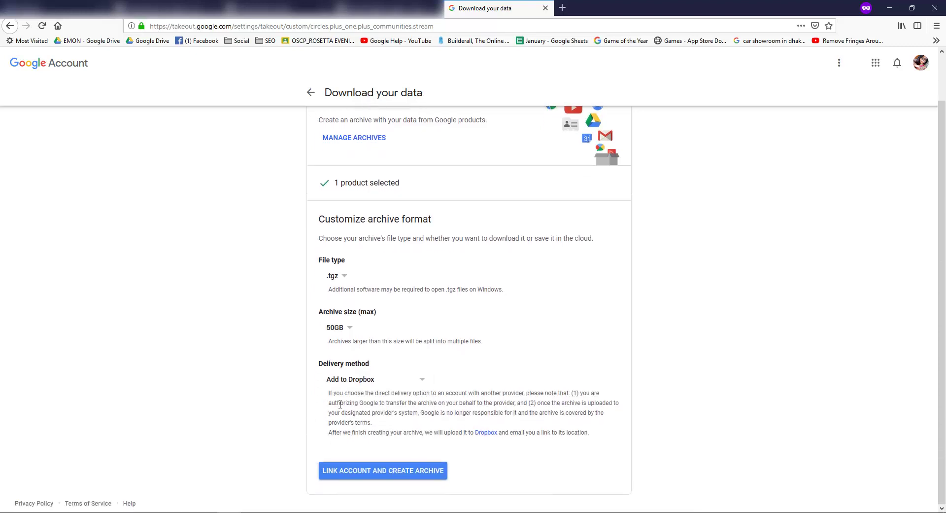
pyautogui.moveTo(340, 403); pyautogui.dragTo(466, 404)
pyautogui.click(579, 411)
# Choose Link Account and Create Archive to reach the Dropbox sign-in page.
pyautogui.click(414, 472)
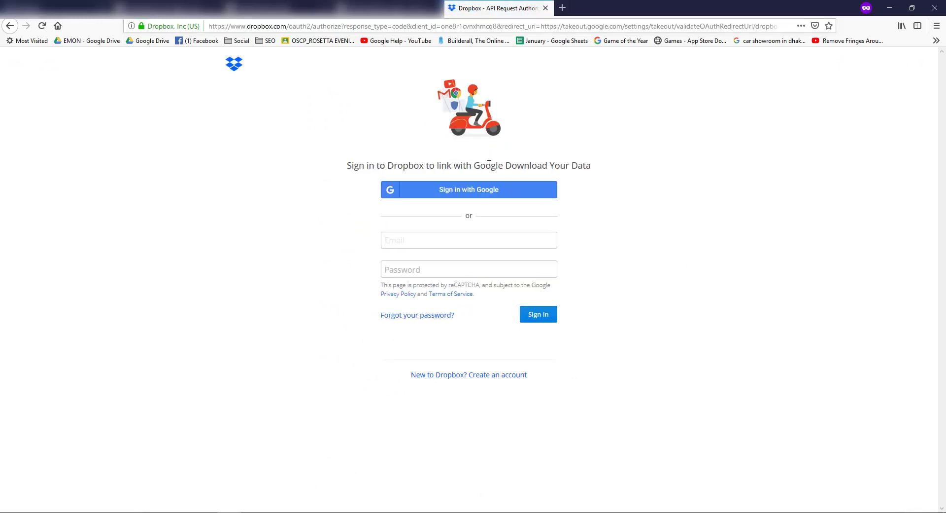
pyautogui.moveTo(408, 165); pyautogui.dragTo(580, 177)
pyautogui.click(581, 181)
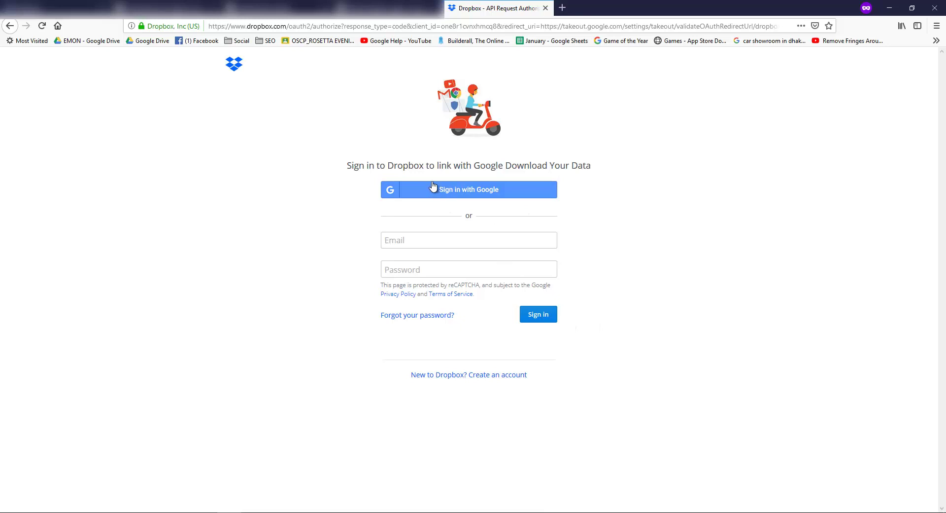
pyautogui.doubleClick(391, 166)
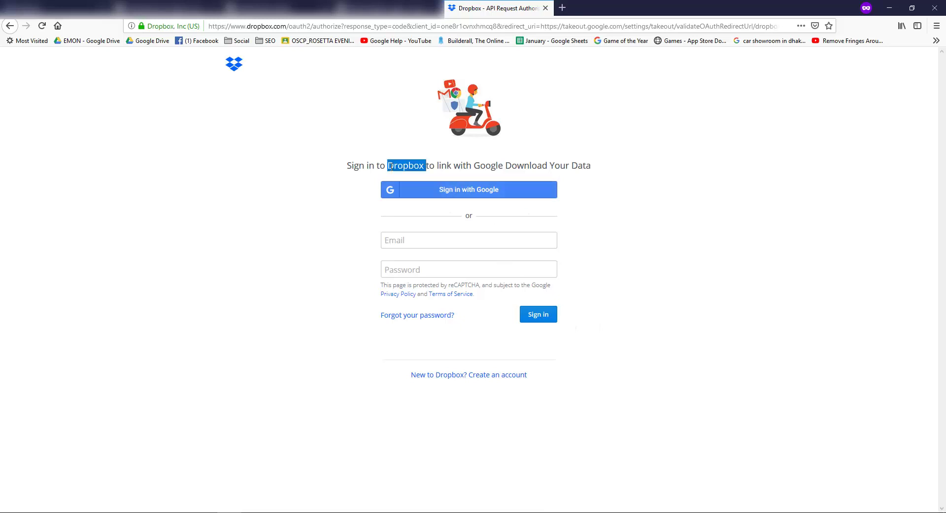
pyautogui.click(274, 320)
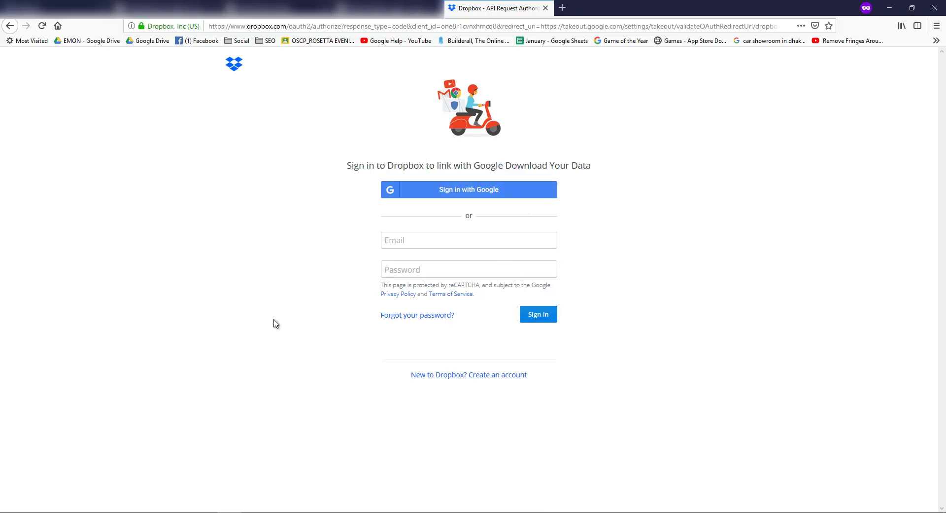